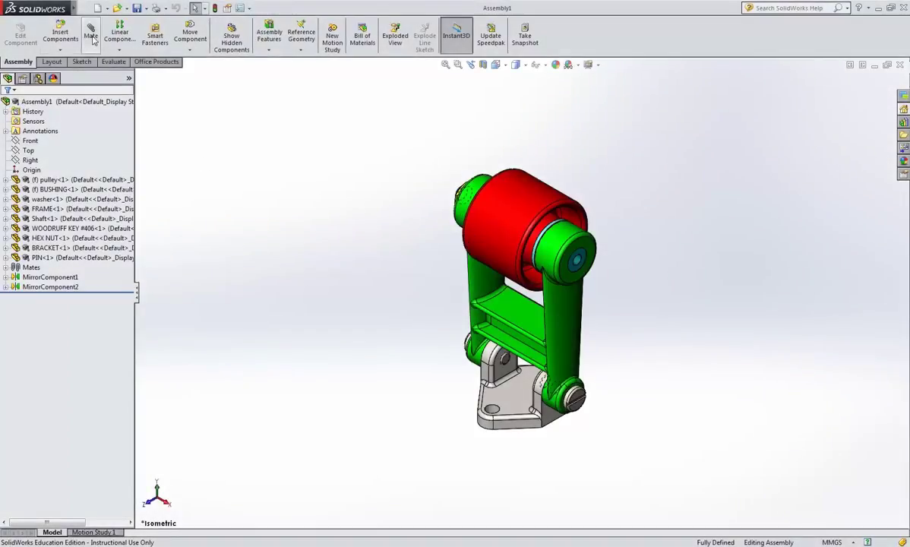
Turn on Origins in the View menu to show every component's origin triad.
{"action": "left_click", "coordinate": [85, 7]}
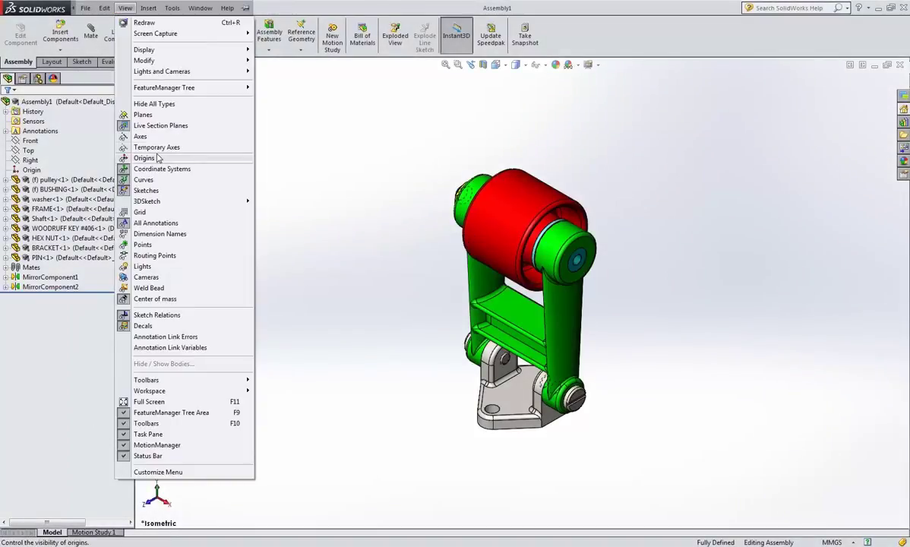
{"action": "left_click", "coordinate": [152, 157]}
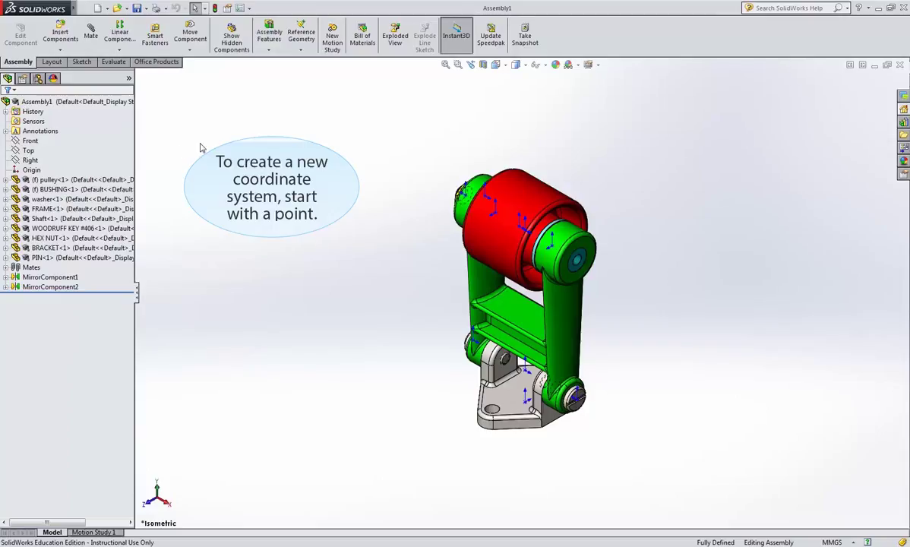
Create reference point Point1 at the BRACKET origin on the base plate.
{"action": "left_click", "coordinate": [301, 38]}
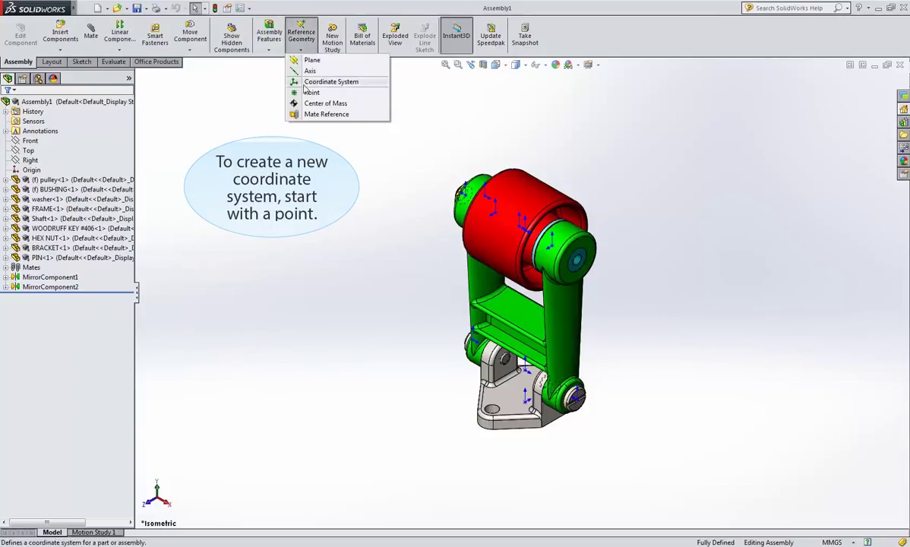
{"action": "left_click", "coordinate": [308, 89]}
{"action": "middle_click_drag", "start_coordinate": [451, 418], "coordinate": [437, 273]}
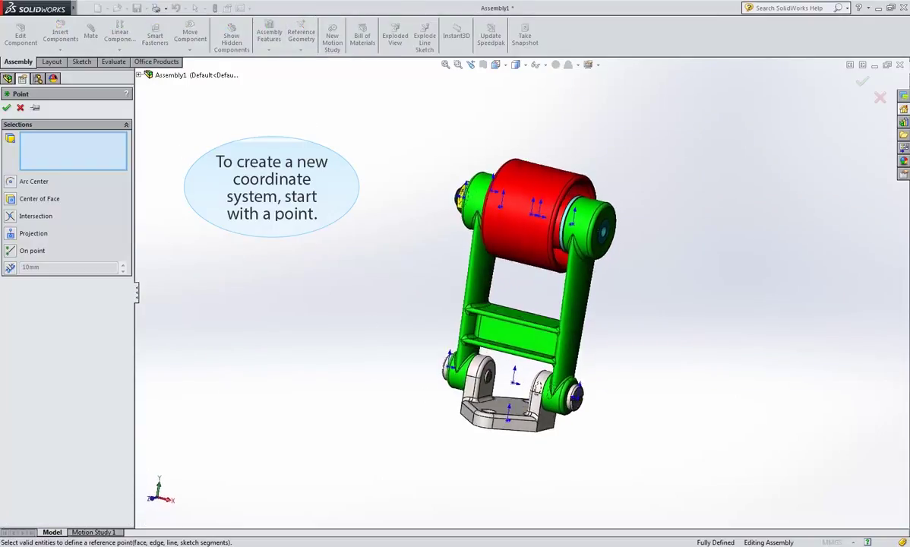
{"action": "scroll", "coordinate": [482, 418], "scroll_direction": "down", "scroll_amount": 3}
{"action": "scroll", "coordinate": [477, 362], "scroll_direction": "down", "scroll_amount": 3}
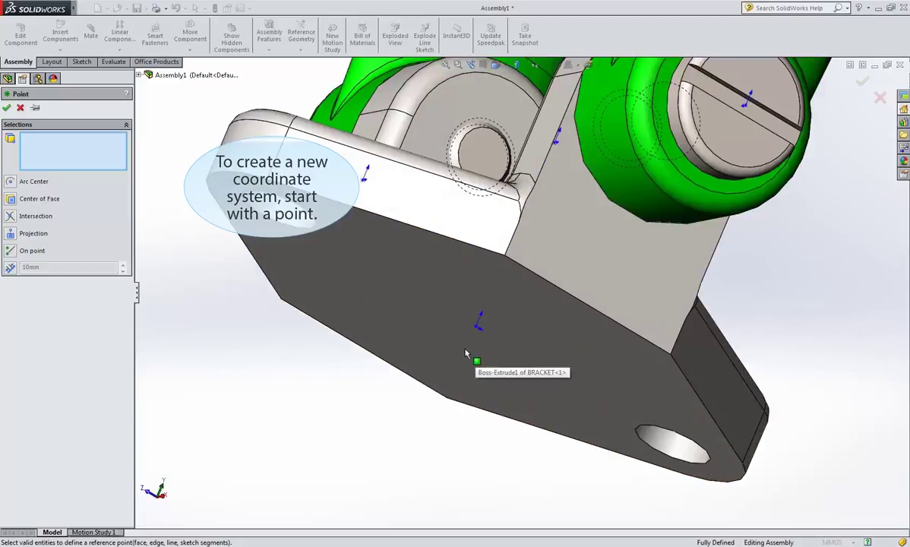
{"action": "left_click", "coordinate": [477, 328]}
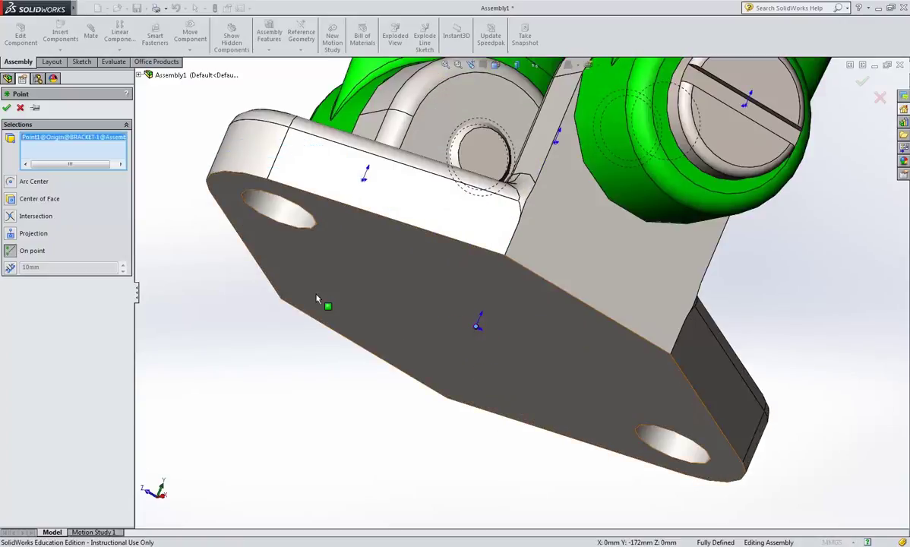
{"action": "left_click", "coordinate": [7, 107]}
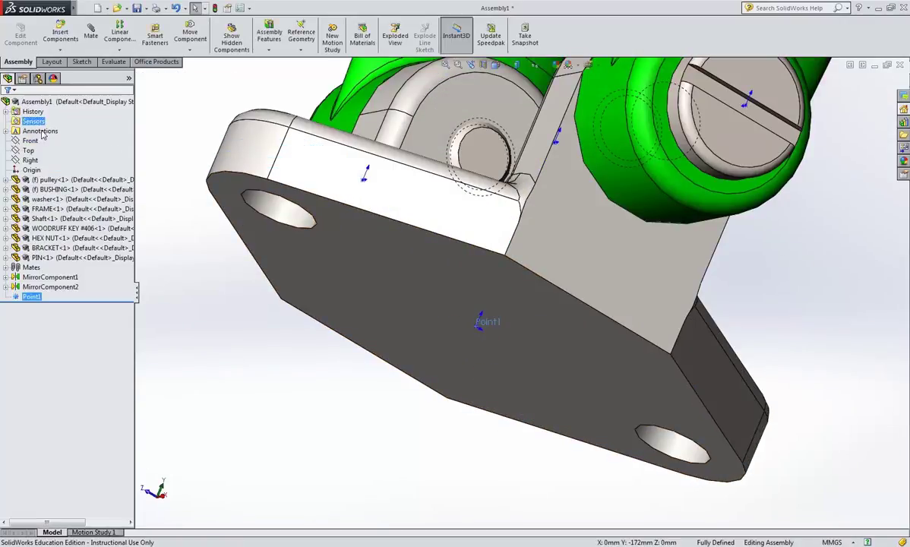
{"action": "mouse_move", "coordinate": [212, 132]}
{"action": "middle_mouse_down"}
{"action": "mouse_move", "coordinate": [341, 155]}
{"action": "mouse_move", "coordinate": [325, 248]}
{"action": "mouse_move", "coordinate": [370, 193]}
{"action": "mouse_move", "coordinate": [350, 112]}
{"action": "middle_mouse_up"}
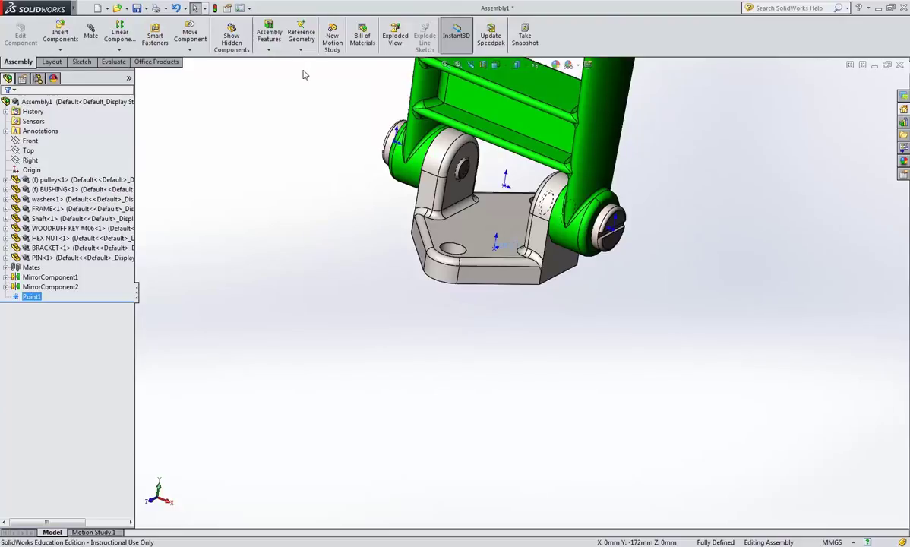
{"action": "middle_click_drag", "start_coordinate": [286, 70], "coordinate": [354, 172]}
Start a coordinate system at Point1 with its X axis along a bracket edge.
{"action": "left_click", "coordinate": [298, 44]}
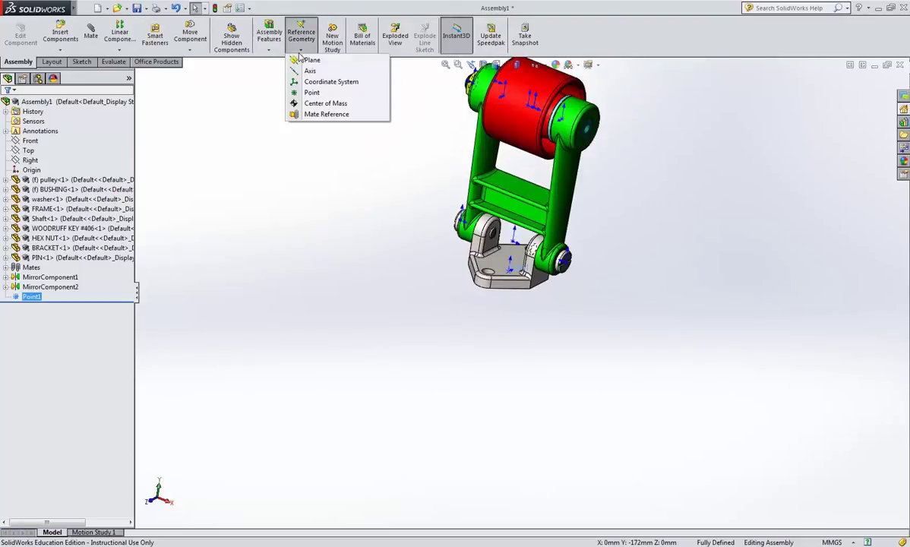
{"action": "left_click", "coordinate": [311, 81]}
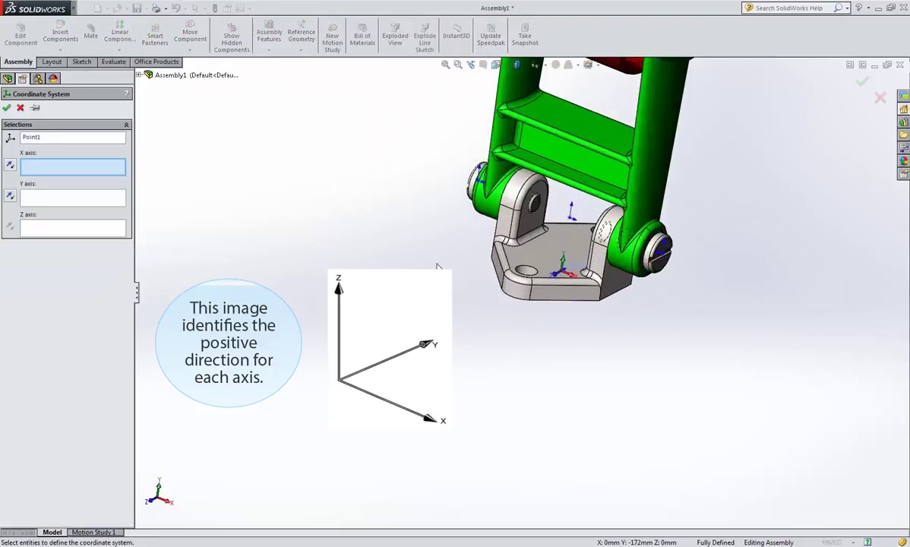
{"action": "middle_click_drag", "start_coordinate": [531, 190], "coordinate": [555, 228]}
{"action": "middle_click_drag", "start_coordinate": [456, 243], "coordinate": [467, 263]}
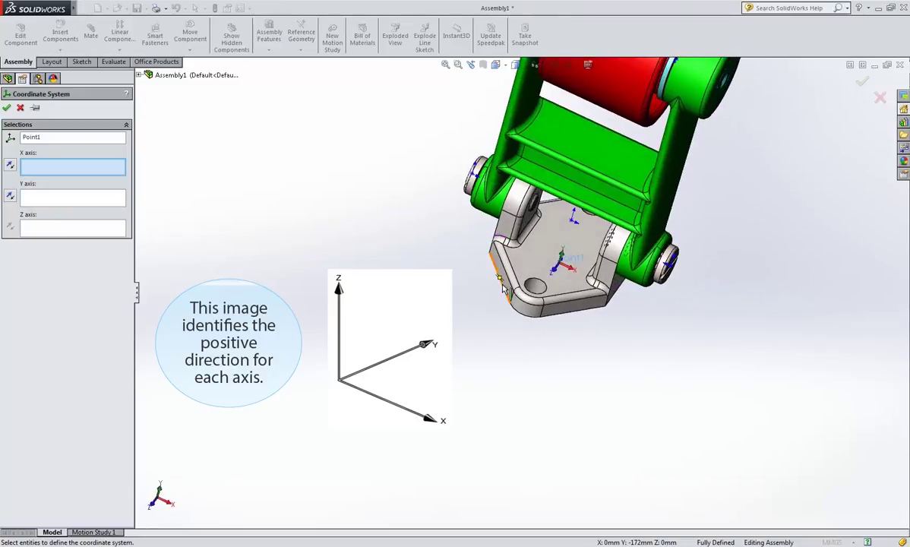
{"action": "left_click", "coordinate": [52, 142]}
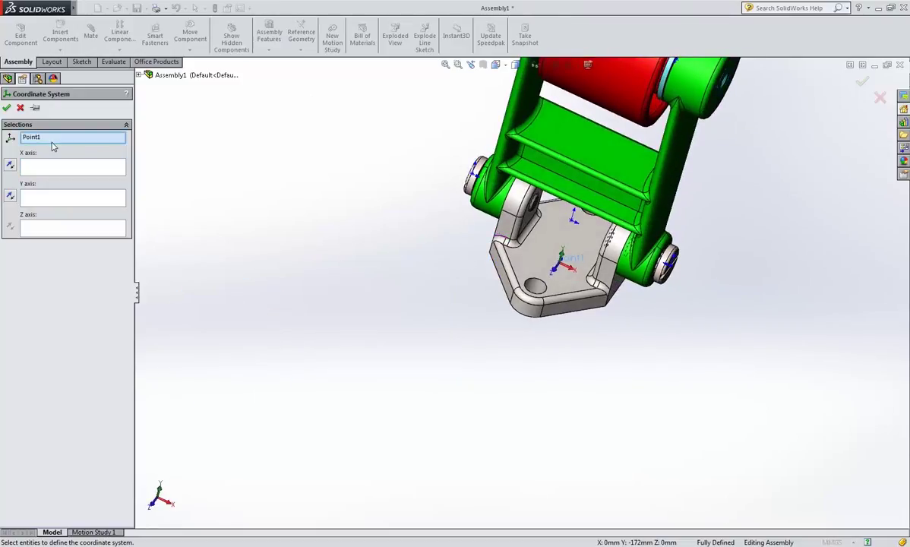
{"action": "left_click", "coordinate": [50, 163]}
{"action": "mouse_move", "coordinate": [475, 225]}
{"action": "middle_mouse_down"}
{"action": "mouse_move", "coordinate": [552, 246]}
{"action": "mouse_move", "coordinate": [454, 199]}
{"action": "middle_mouse_up"}
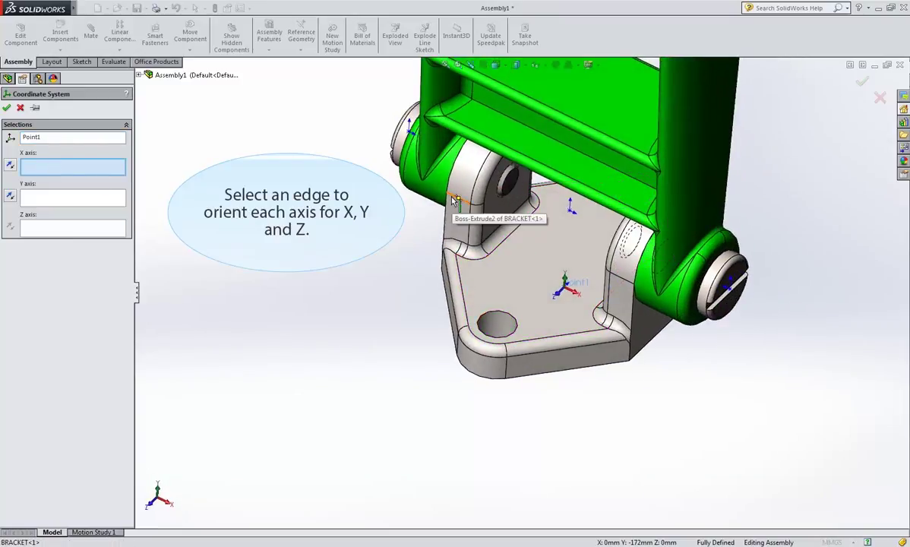
{"action": "left_click", "coordinate": [453, 199]}
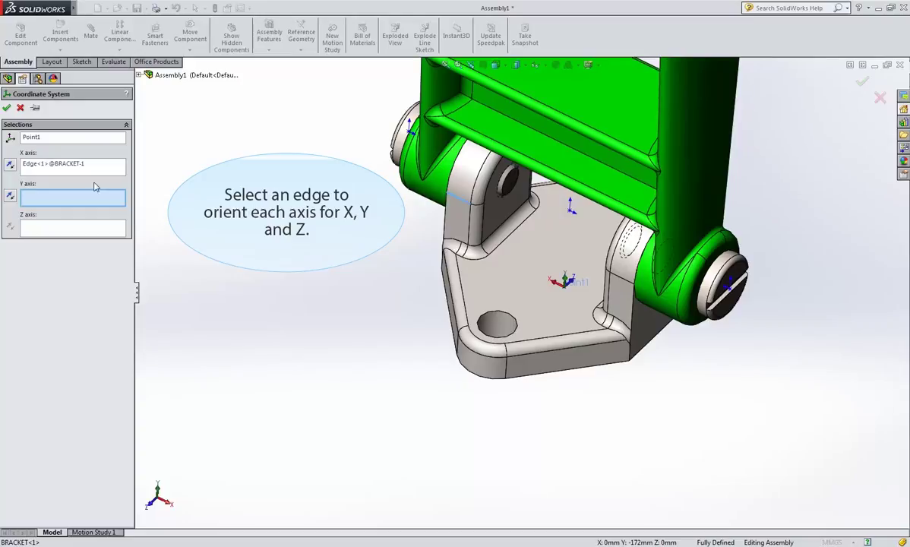
{"action": "left_click", "coordinate": [9, 167]}
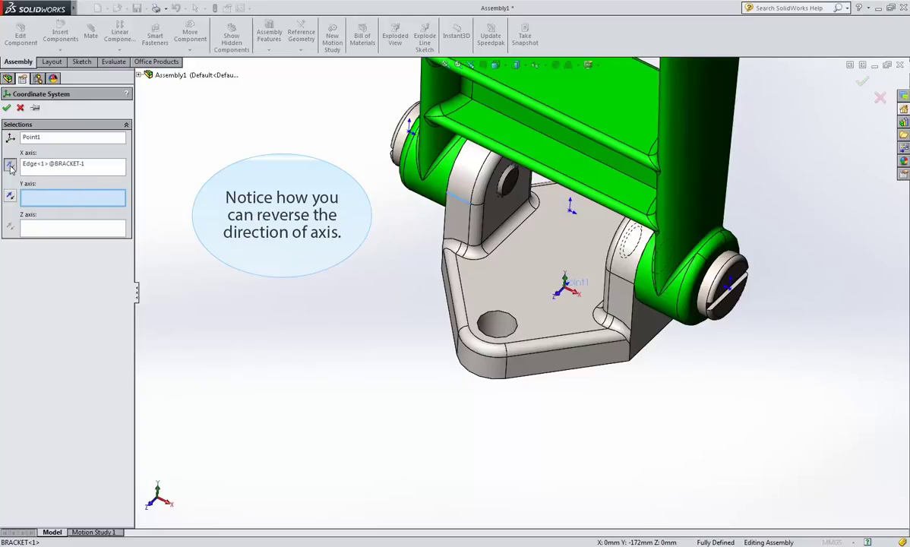
{"action": "left_click", "coordinate": [10, 167]}
{"action": "left_click", "coordinate": [10, 166]}
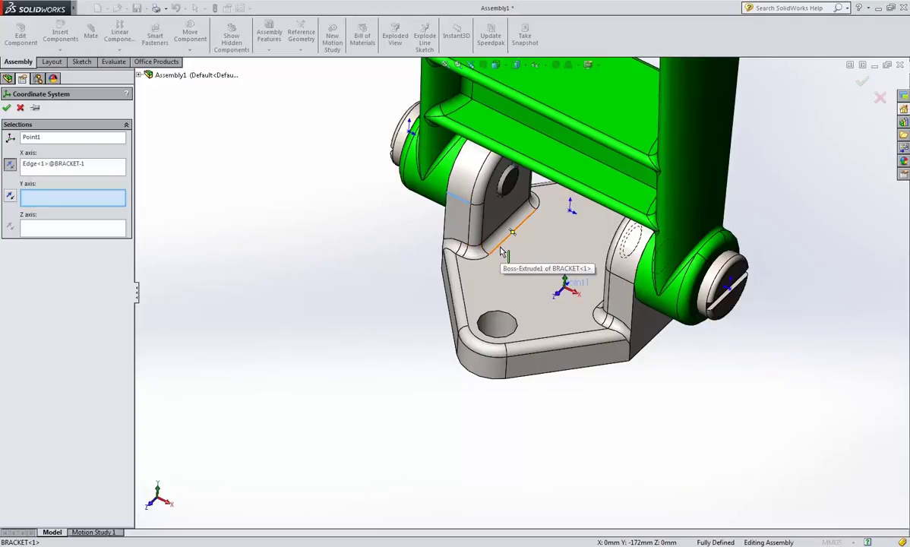
Set Y and Z along two more bracket edges, reverse Z, and create Coordinate System1.
{"action": "left_click", "coordinate": [500, 249]}
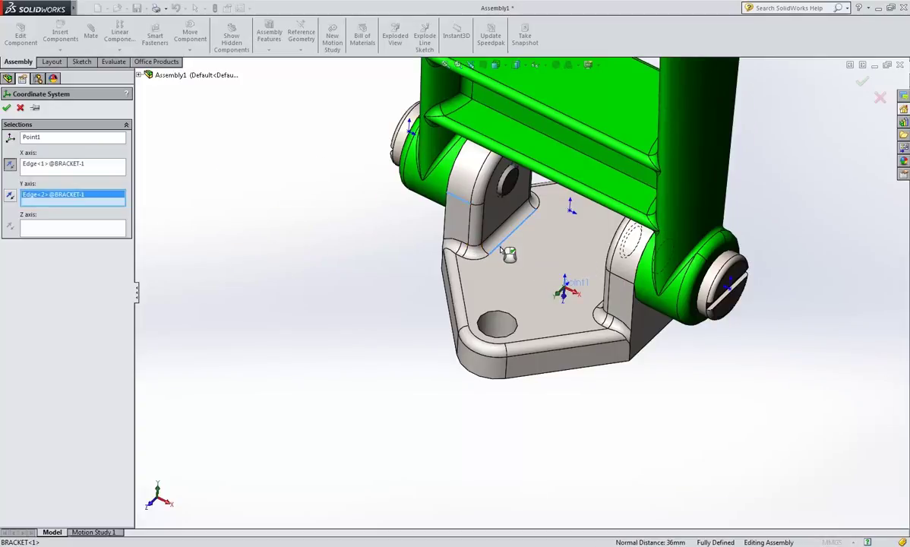
{"action": "left_click", "coordinate": [10, 196]}
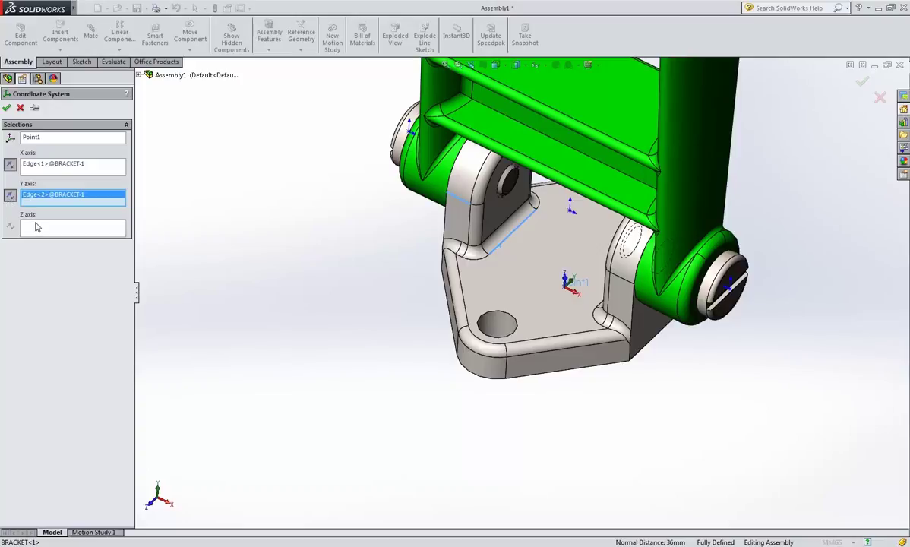
{"action": "left_click", "coordinate": [34, 221]}
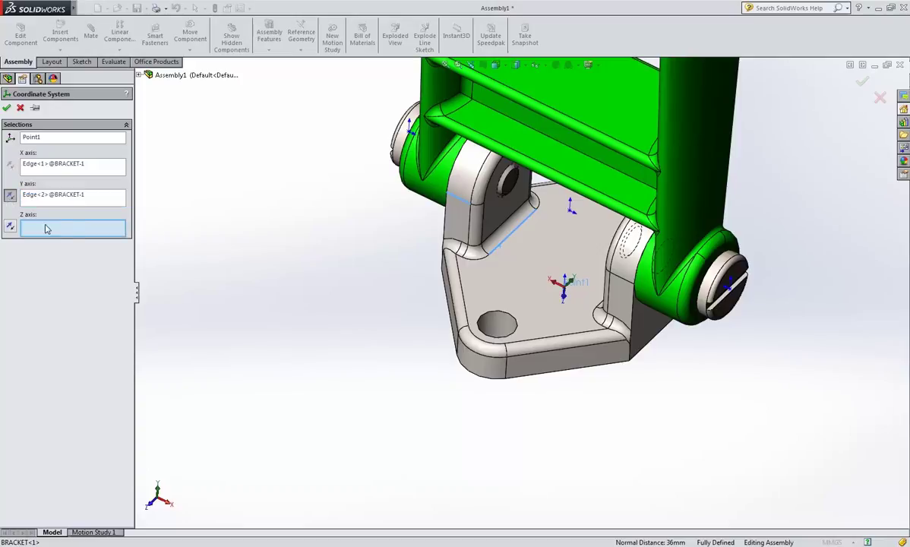
{"action": "left_click", "coordinate": [484, 240]}
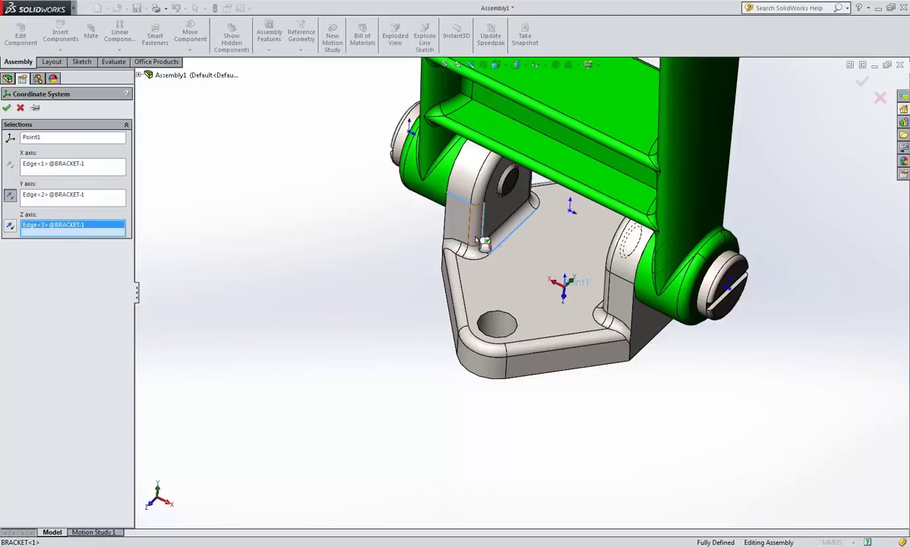
{"action": "left_click", "coordinate": [10, 225]}
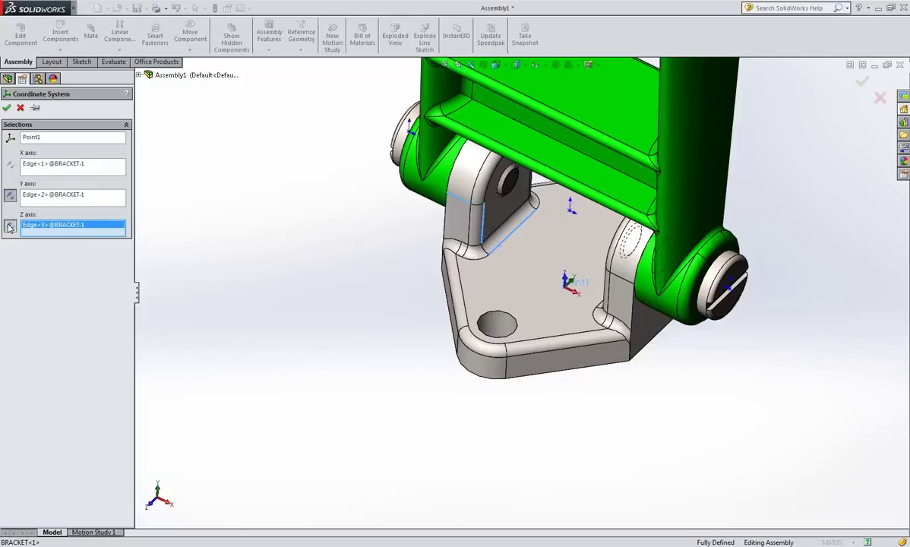
{"action": "left_click", "coordinate": [7, 107]}
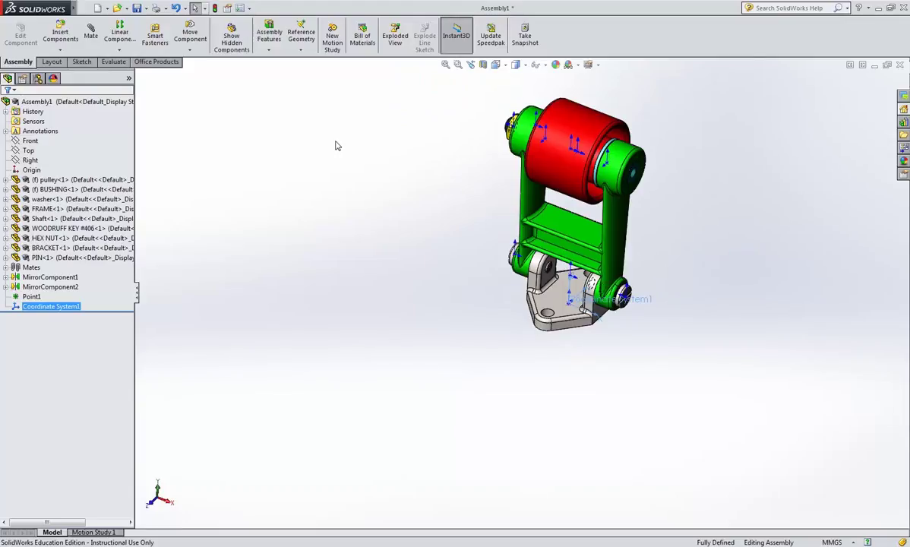
Open Mass Properties reported relative to Coordinate System1.
{"action": "left_click", "coordinate": [111, 63]}
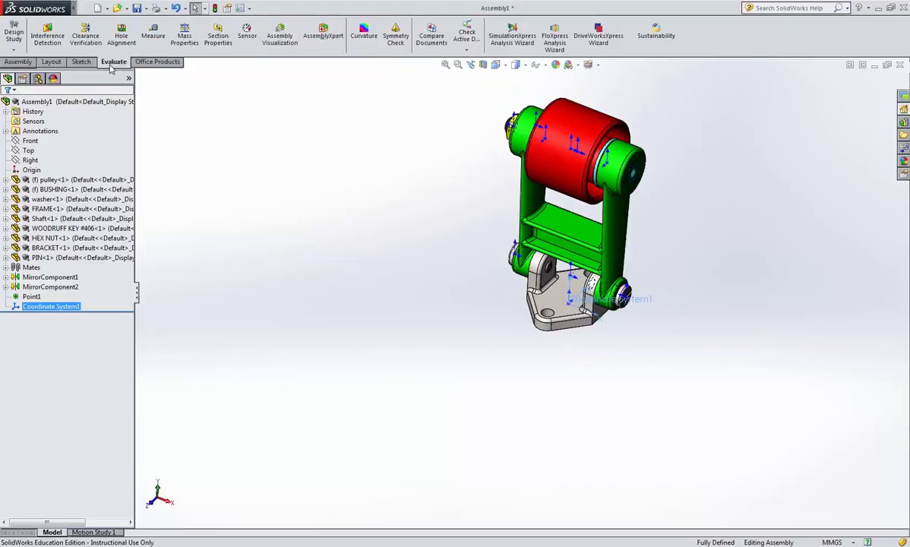
{"action": "left_click", "coordinate": [191, 48]}
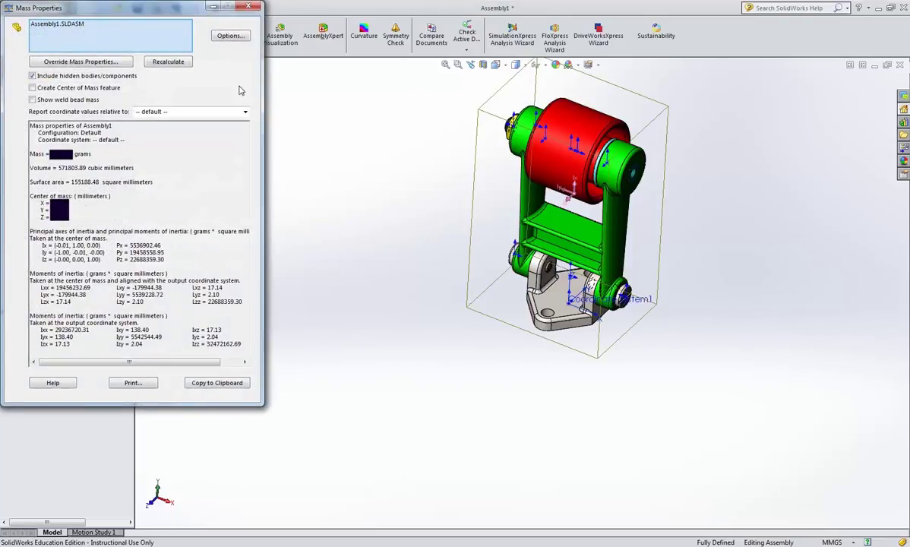
{"action": "left_click", "coordinate": [245, 112]}
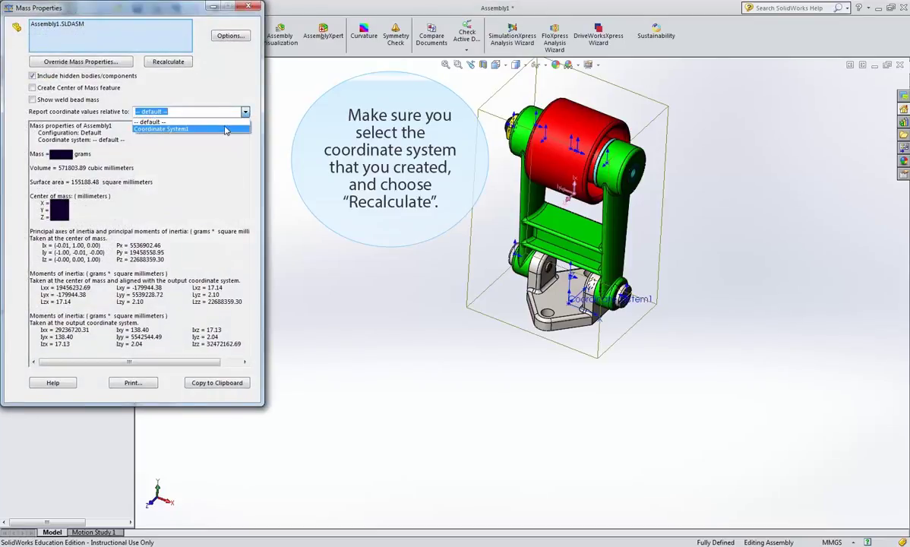
{"action": "left_click", "coordinate": [224, 129]}
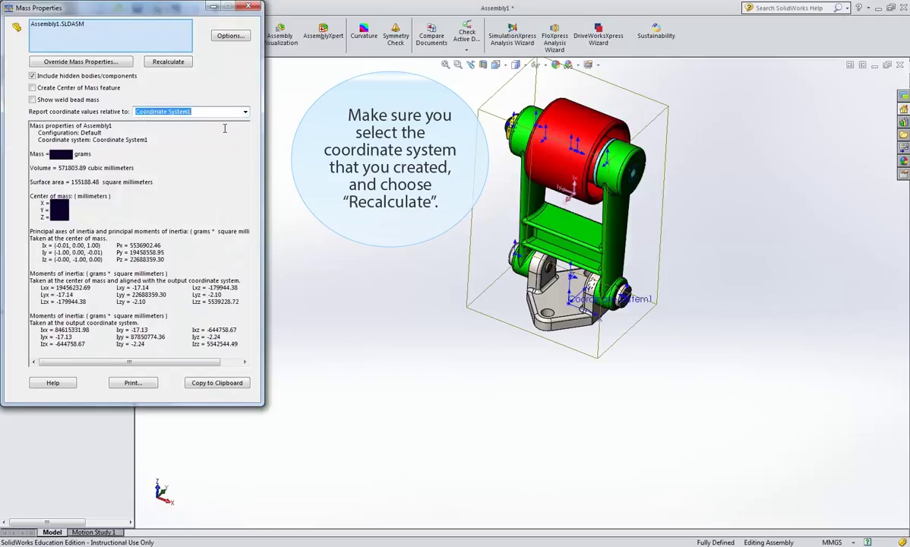
{"action": "left_click", "coordinate": [225, 128]}
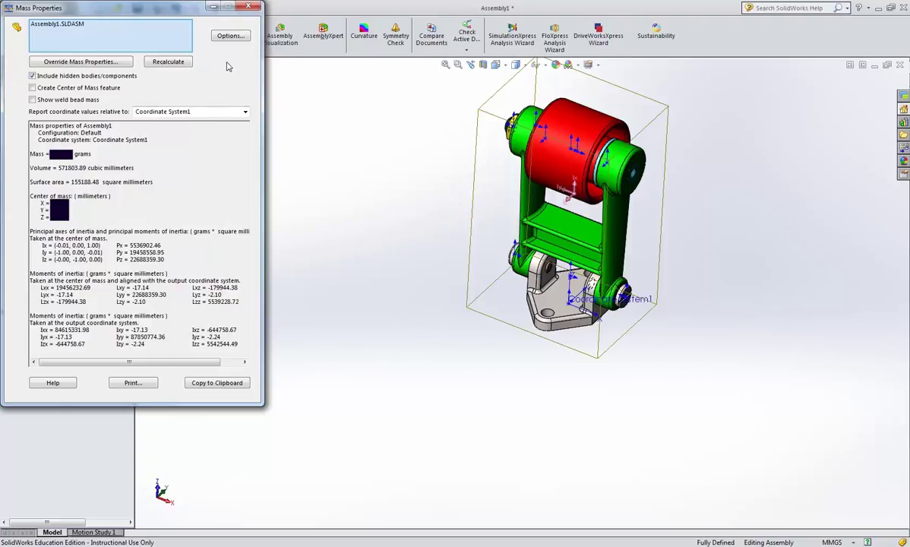
Round the results to 0 decimal places, recalculate, and close the report.
{"action": "left_click", "coordinate": [228, 37]}
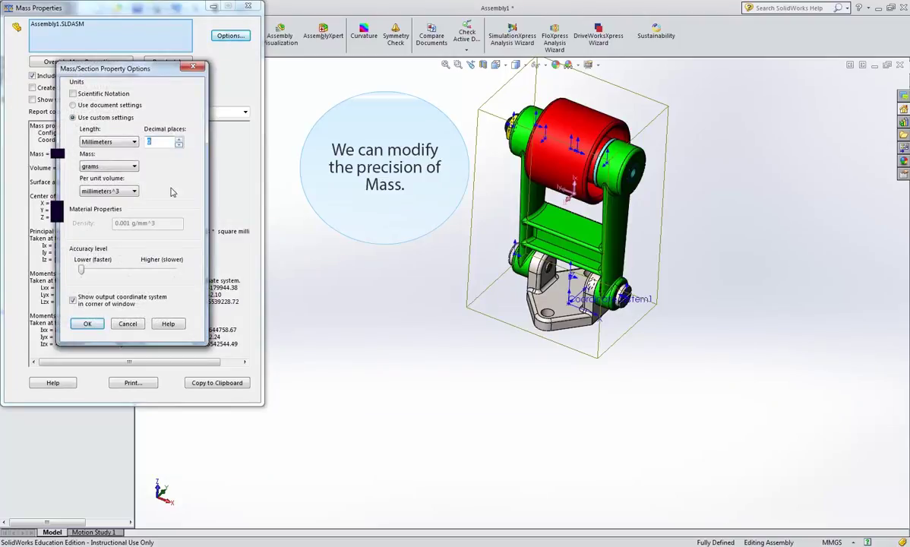
{"action": "left_click", "coordinate": [88, 324]}
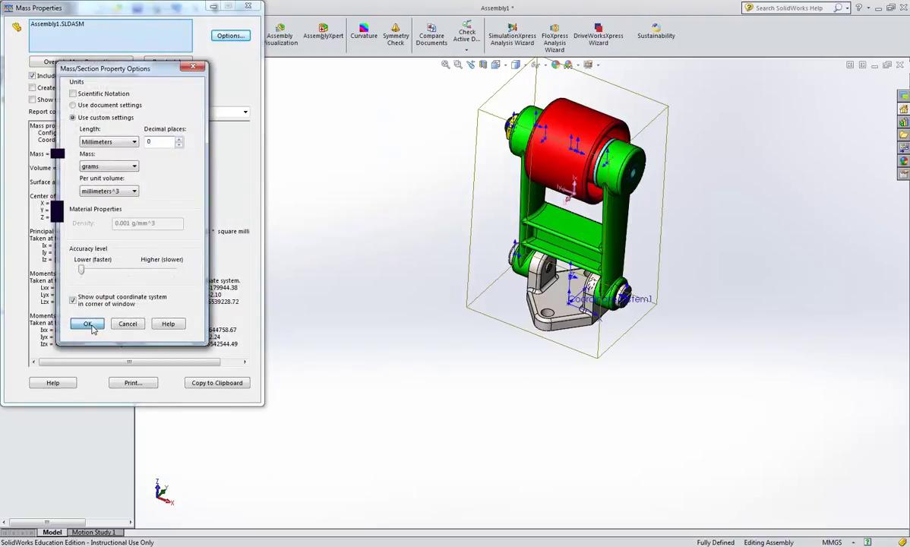
{"action": "left_click", "coordinate": [161, 64]}
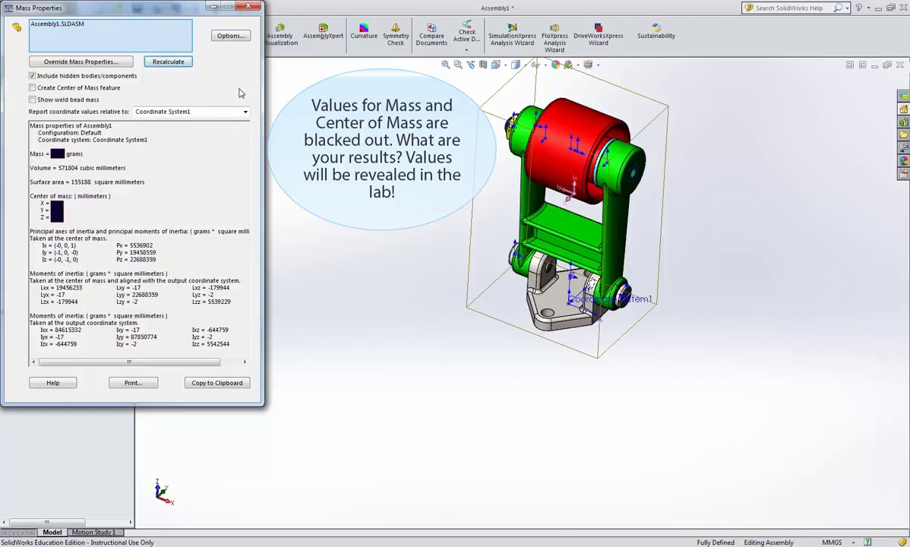
{"action": "left_click", "coordinate": [255, 7]}
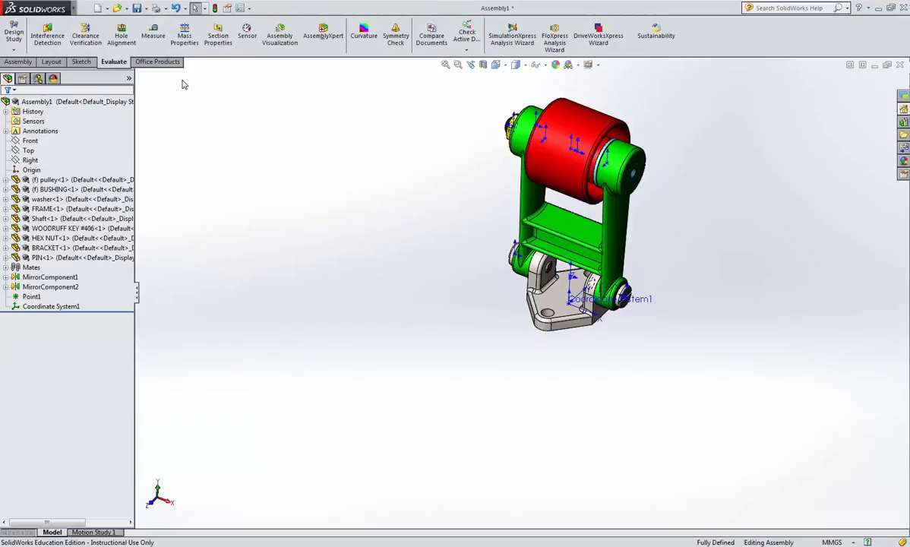
Enter custom properties Project '1030 ENGINEERING GRAPHICS LAB', Description 'BELT TIGHTENER', and begin PartNo.
{"action": "left_click", "coordinate": [226, 10]}
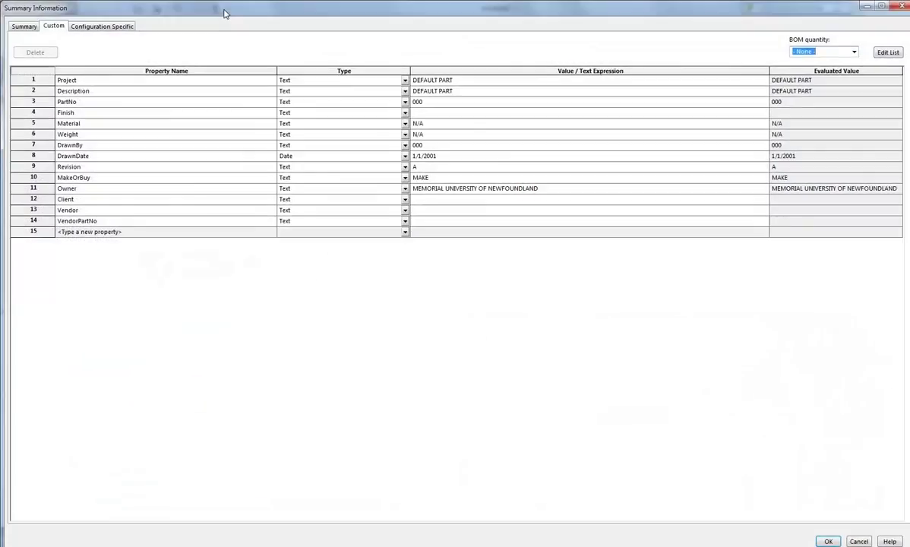
{"action": "left_click", "coordinate": [460, 82]}
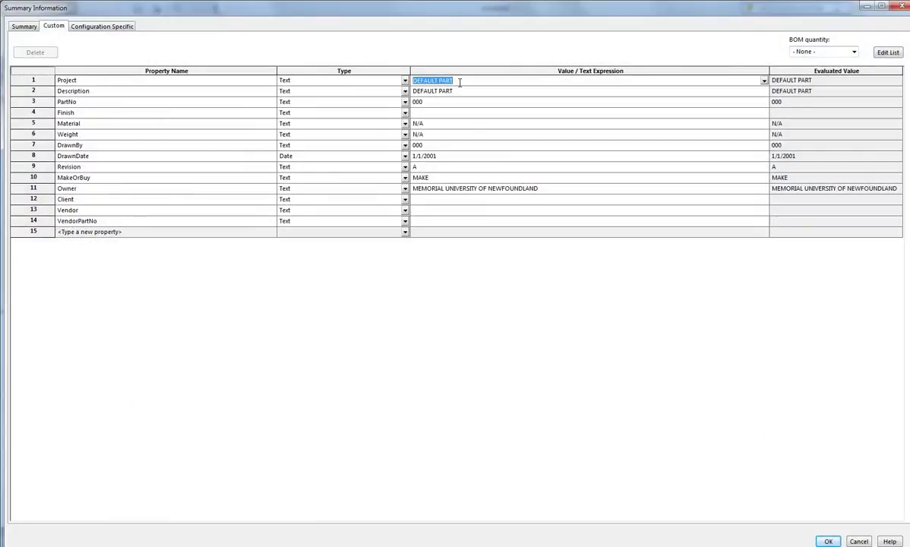
{"action": "type", "text": "1030 ENGINEERING GRAP"}
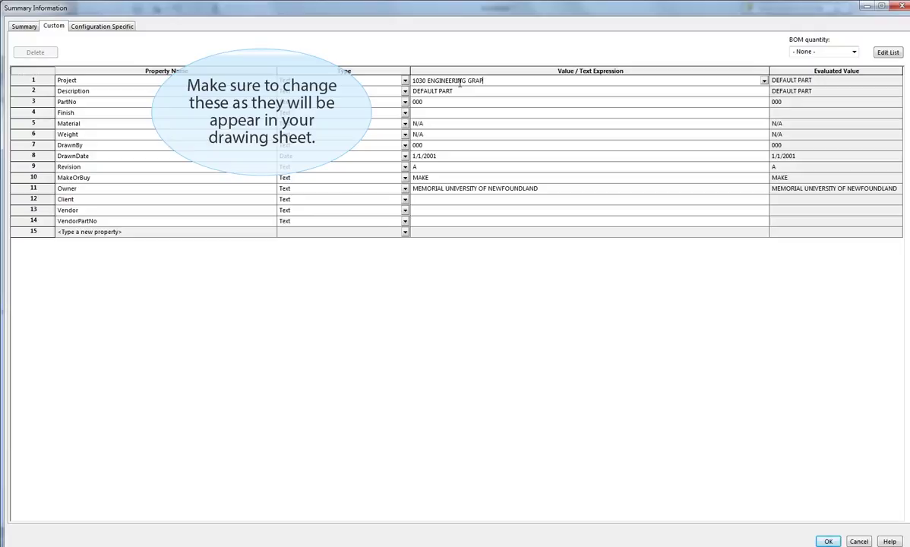
{"action": "type", "text": "HICS LAB"}
{"action": "left_click", "coordinate": [454, 91]}
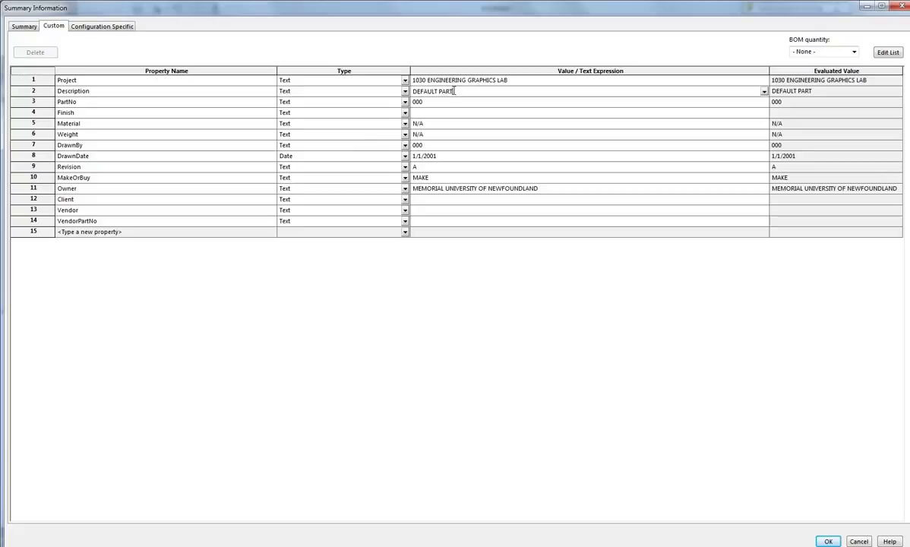
{"action": "left_click_drag", "start_coordinate": [455, 91], "coordinate": [410, 100]}
{"action": "type", "text": "BELT TIGHTENER"}
{"action": "left_click", "coordinate": [425, 102]}
{"action": "type", "text": "10"}
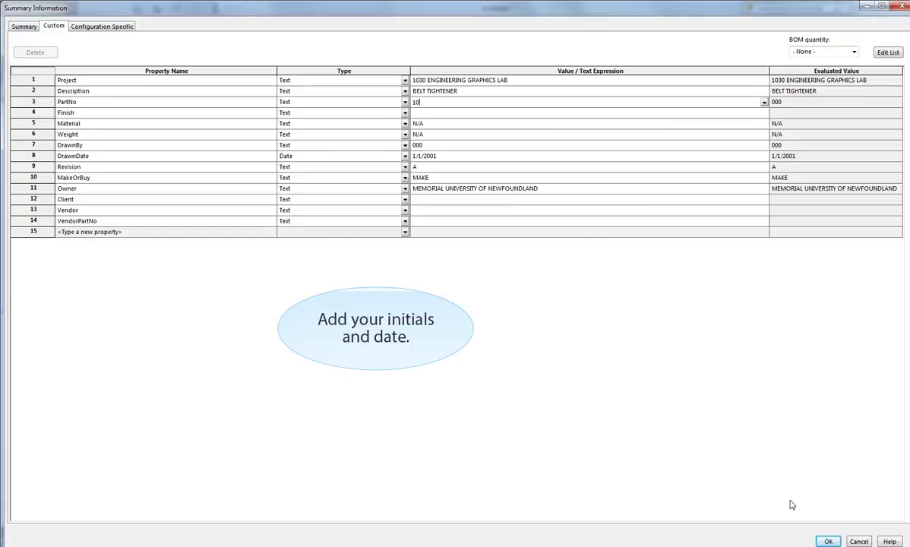
Save the summary properties with PartNo 10 and show the assembly in Isometric view.
{"action": "left_click", "coordinate": [827, 541]}
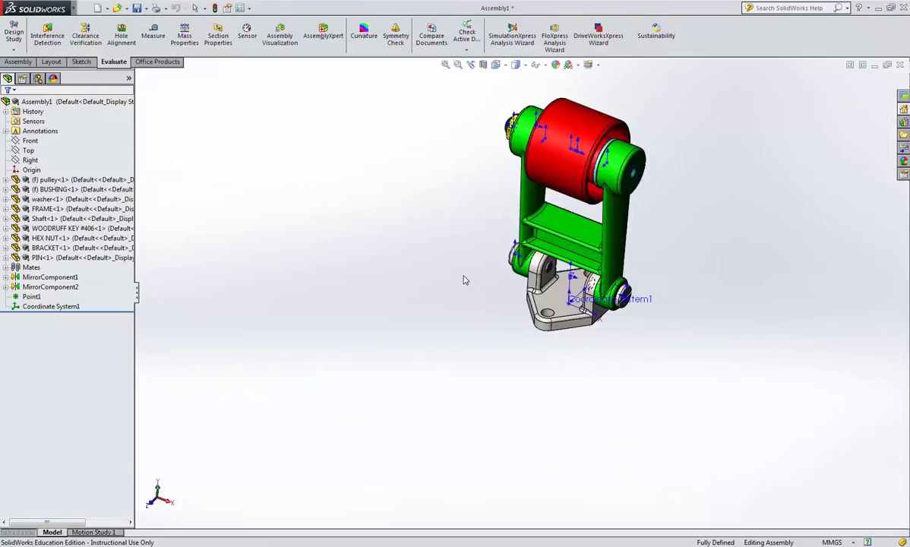
{"action": "mouse_move", "coordinate": [463, 280]}
{"action": "middle_mouse_down"}
{"action": "mouse_move", "coordinate": [501, 283]}
{"action": "mouse_move", "coordinate": [437, 272]}
{"action": "middle_mouse_up"}
{"action": "key", "text": "space"}
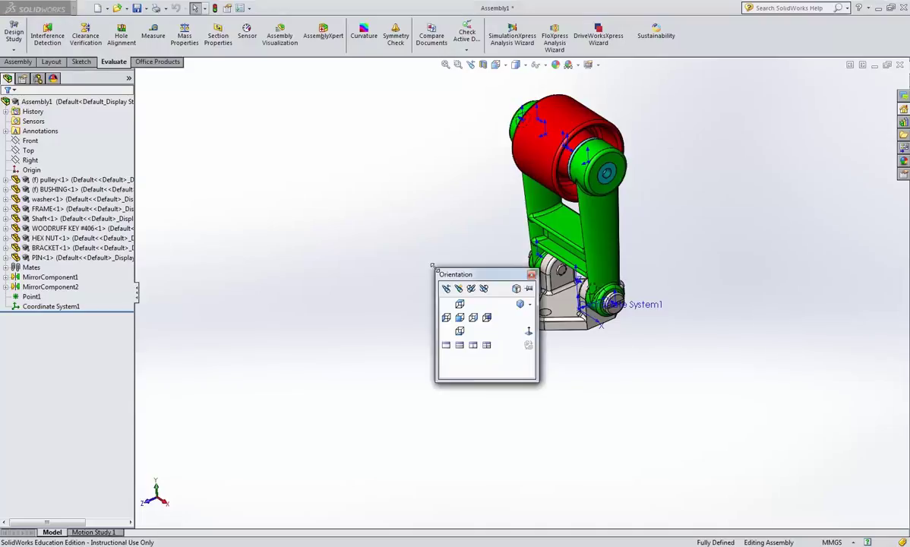
{"action": "left_click", "coordinate": [518, 305]}
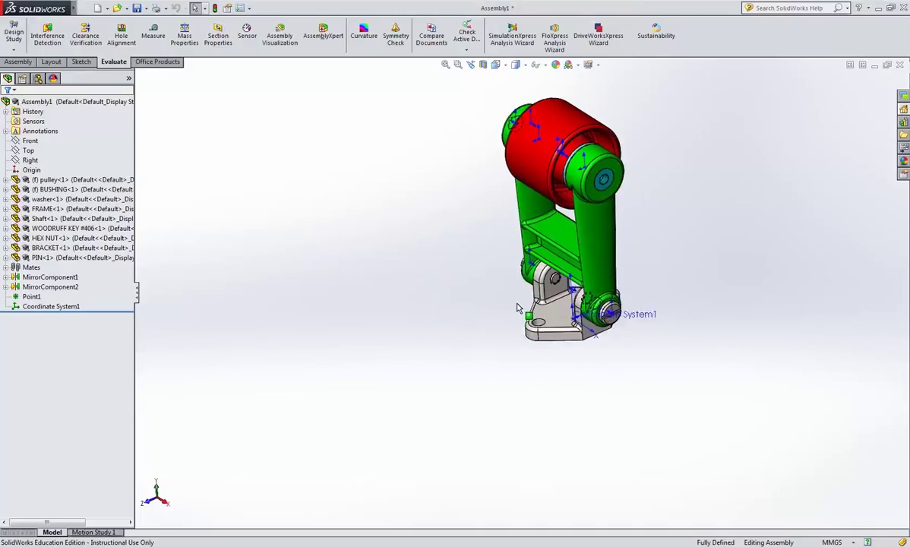